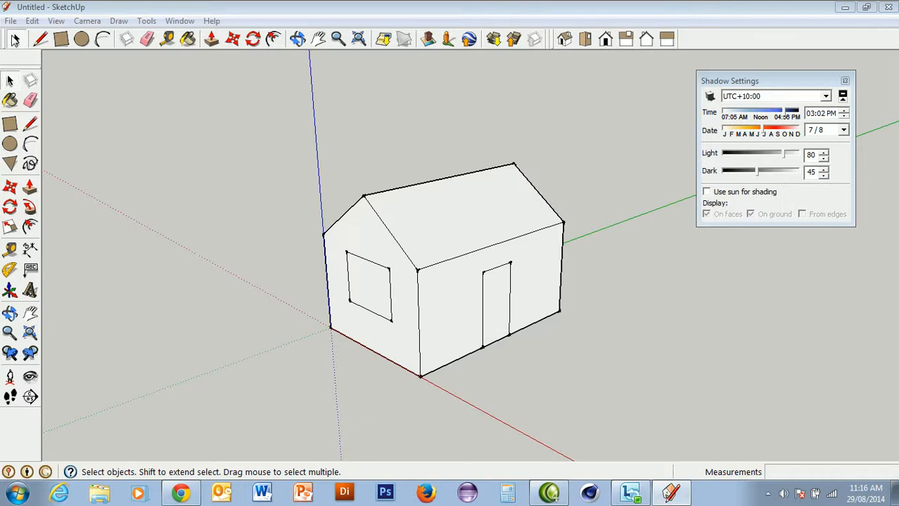
Select the roof, gable wall, front wall, door and window faces one at a time, and clear the selection.
click(441, 230)
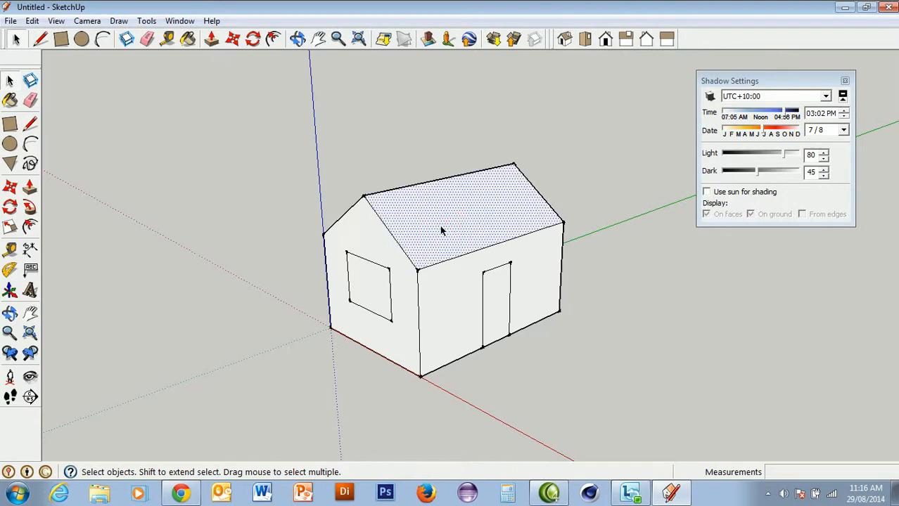
click(376, 241)
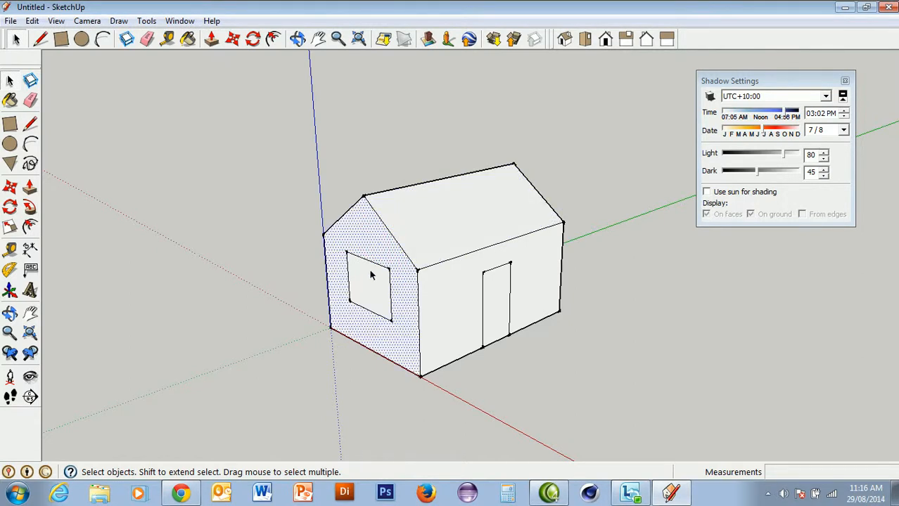
click(443, 293)
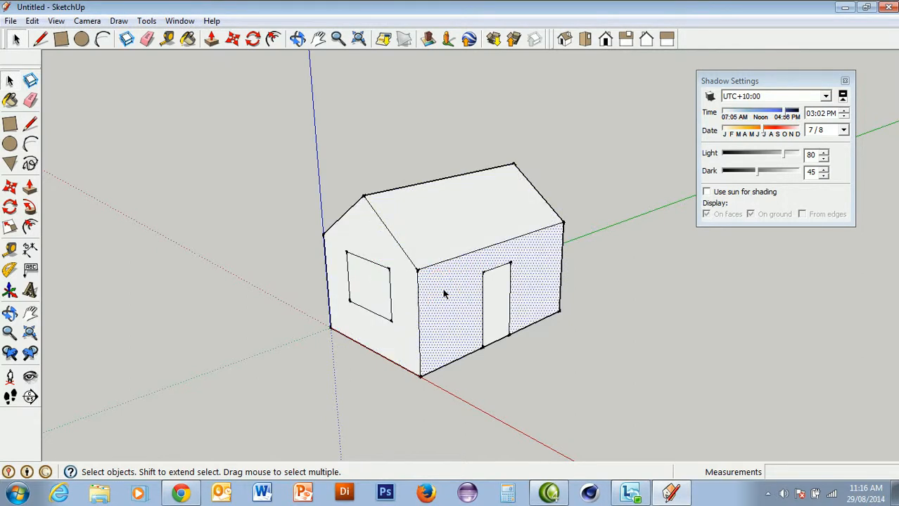
click(496, 296)
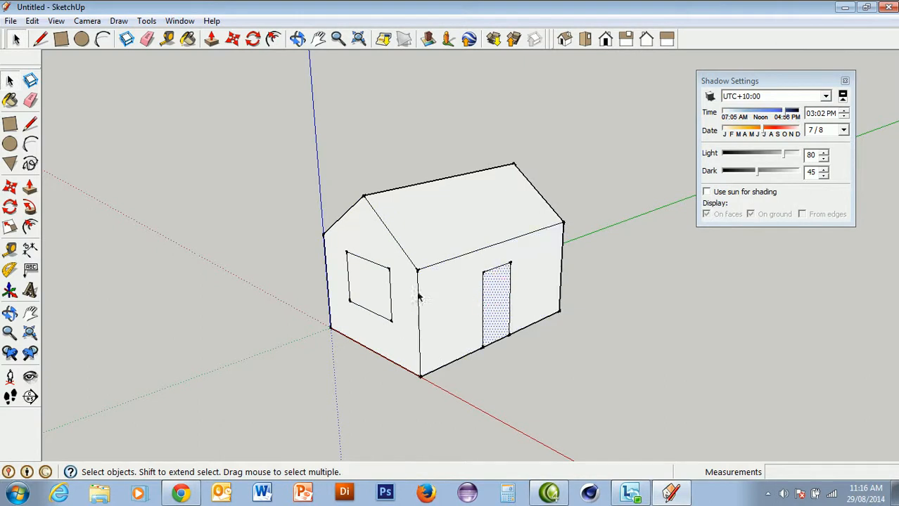
click(372, 292)
click(249, 218)
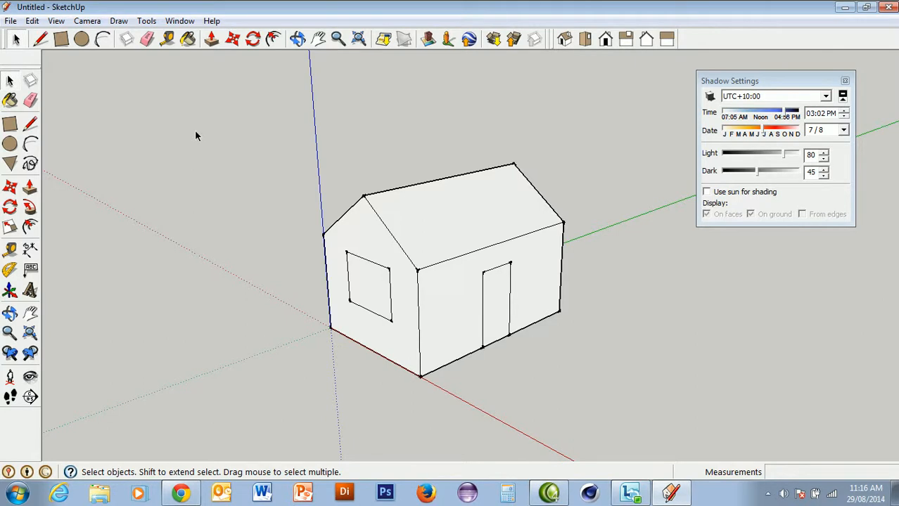
Paint the gable wall around the window and the wall around the door with Brick_Antique from Brick and Cladding.
click(188, 40)
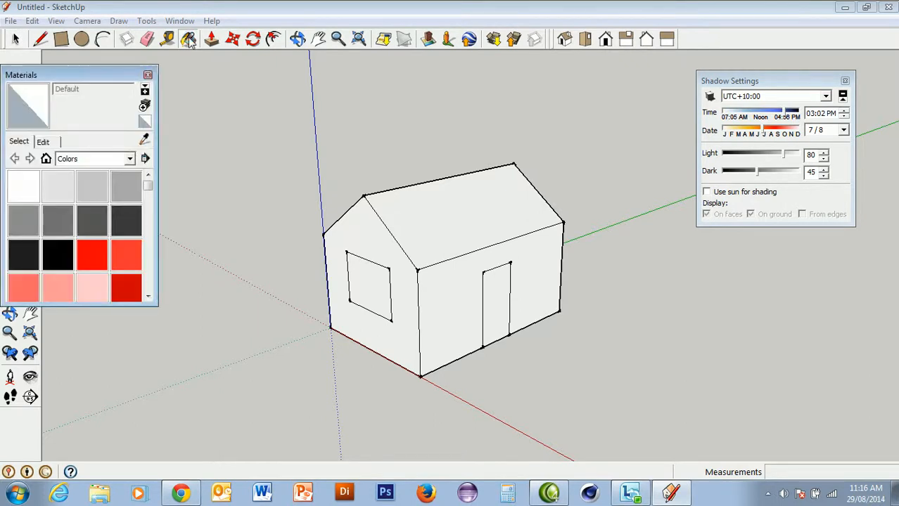
click(130, 158)
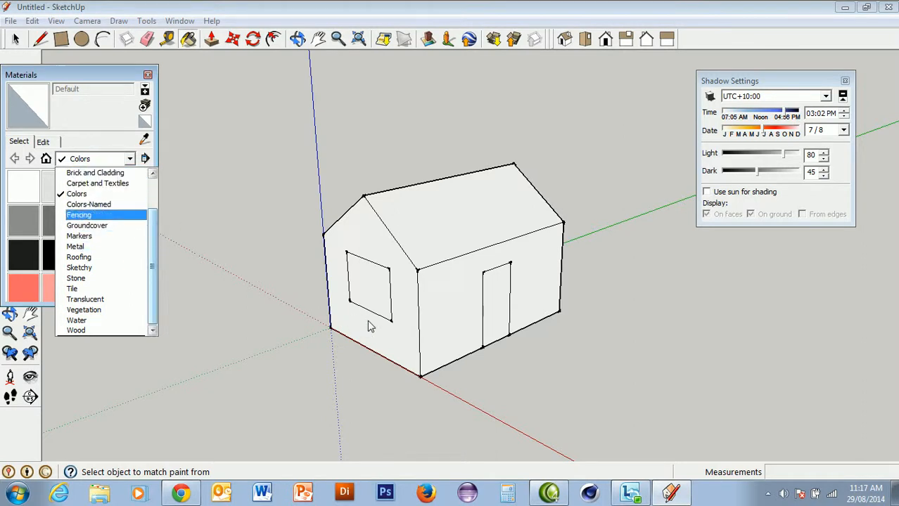
click(104, 173)
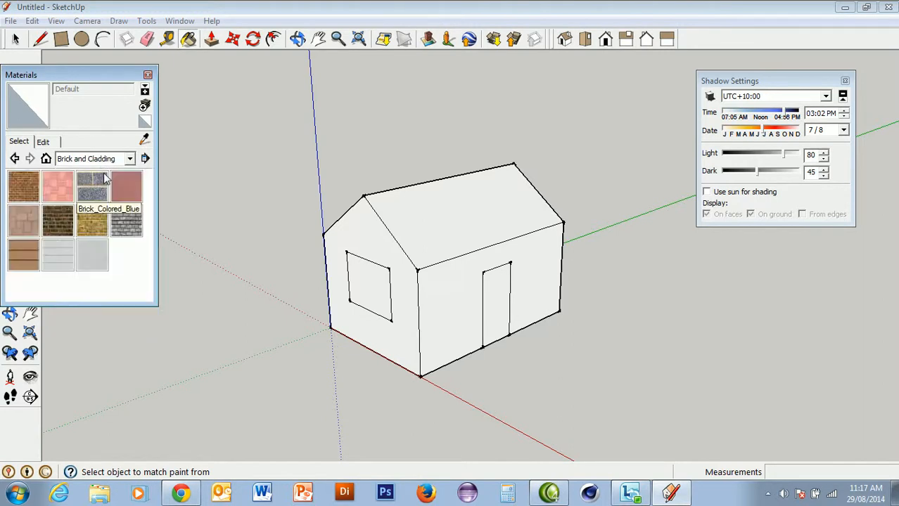
click(29, 185)
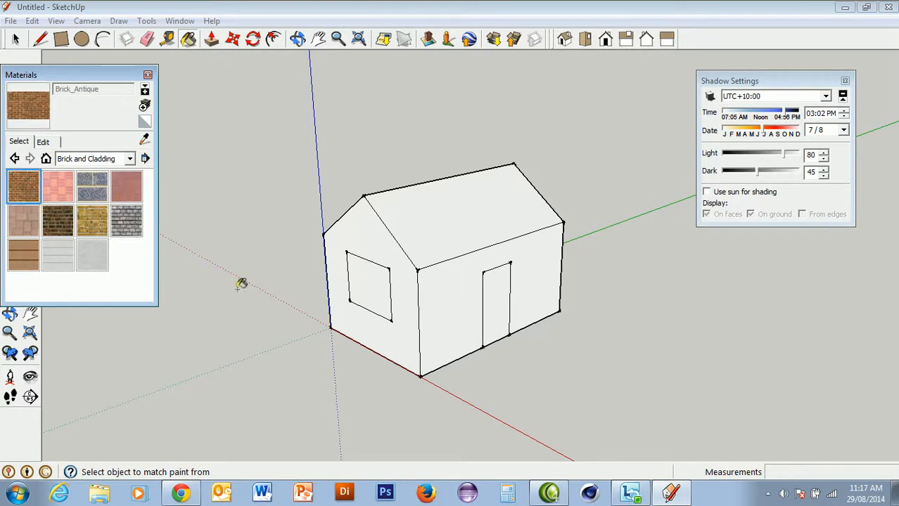
click(348, 318)
click(347, 317)
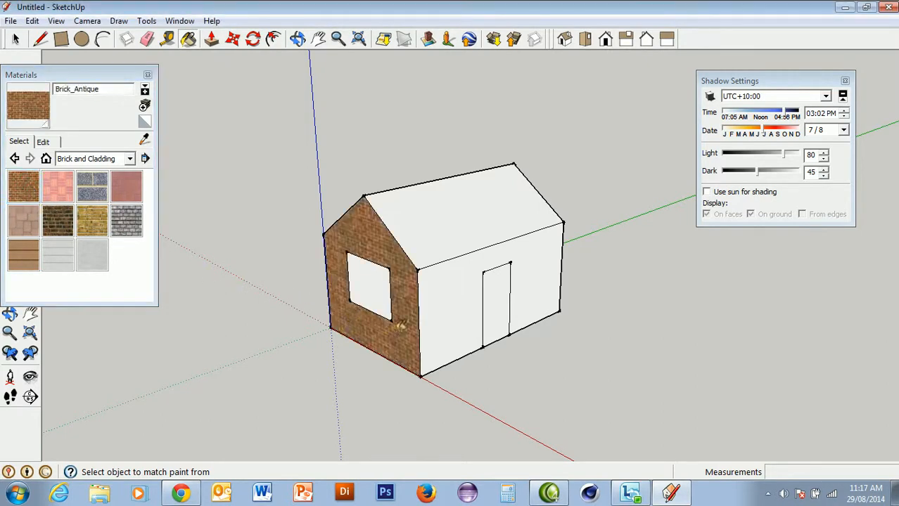
click(438, 307)
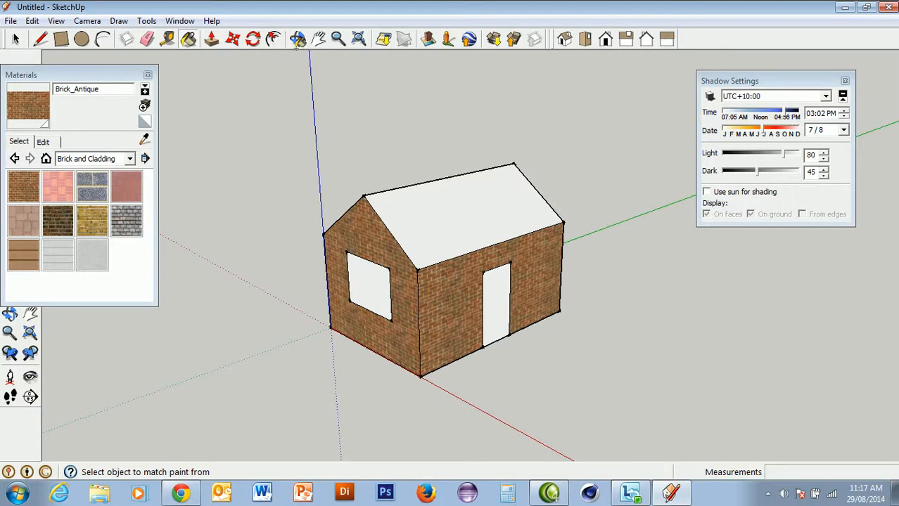
Paint the house's two remaining plain walls, the back gable and the long side, with Brick_Antique.
click(297, 40)
drag(263, 228, 638, 220)
drag(274, 264, 541, 299)
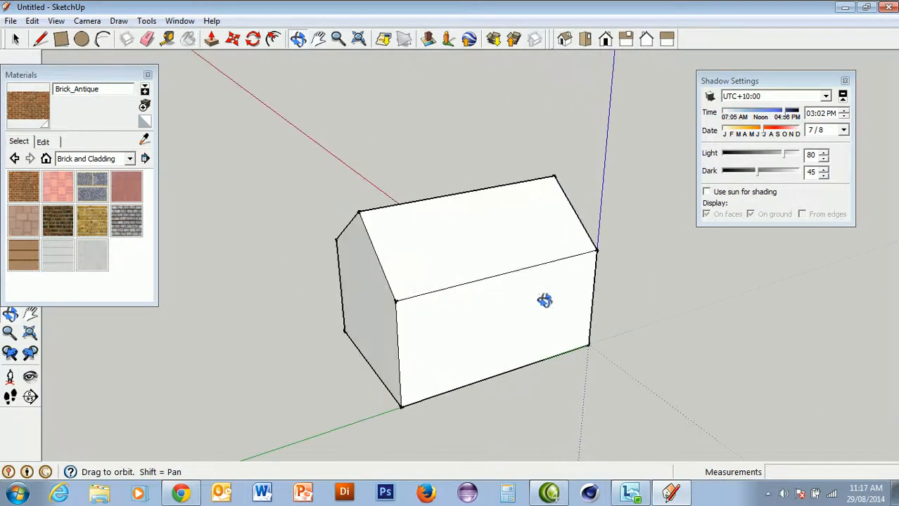
click(23, 186)
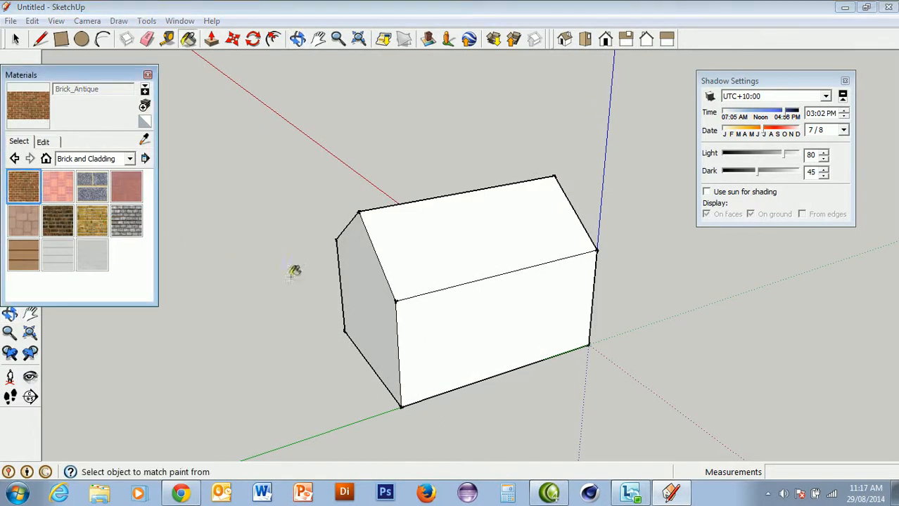
click(344, 271)
click(432, 304)
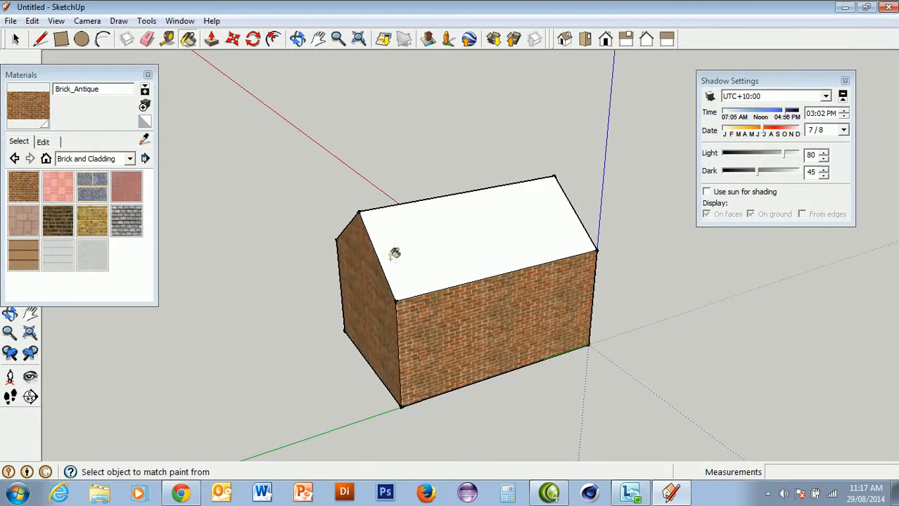
Paint the roof slope above the door with Roofing_Shingles_Asphalt from the Roofing materials.
click(297, 38)
drag(350, 84, 378, 303)
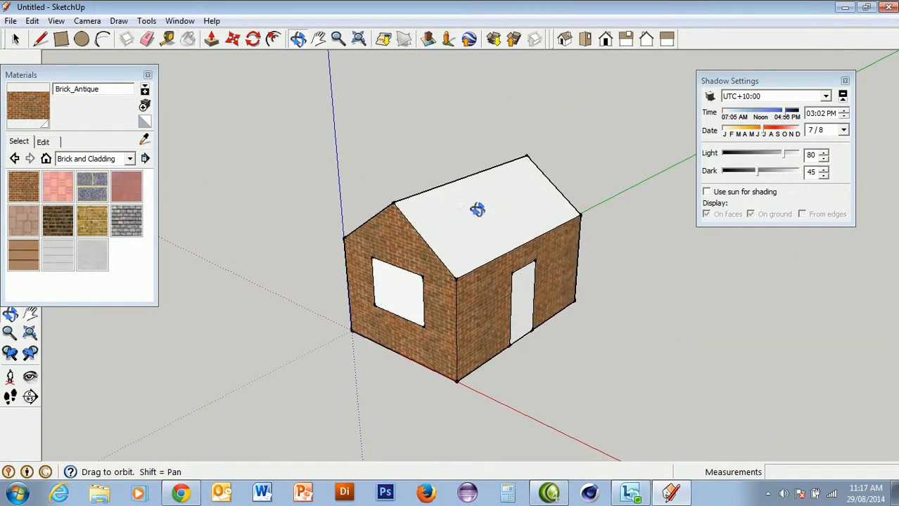
click(129, 161)
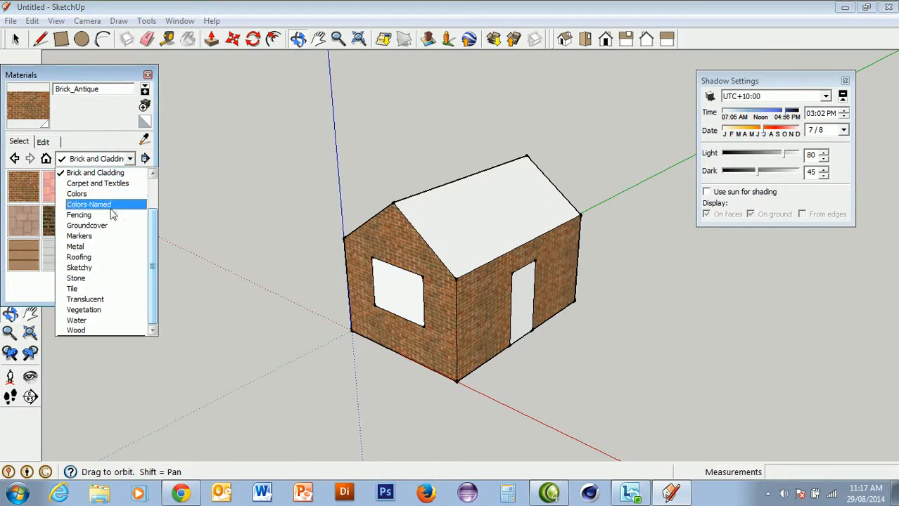
click(85, 257)
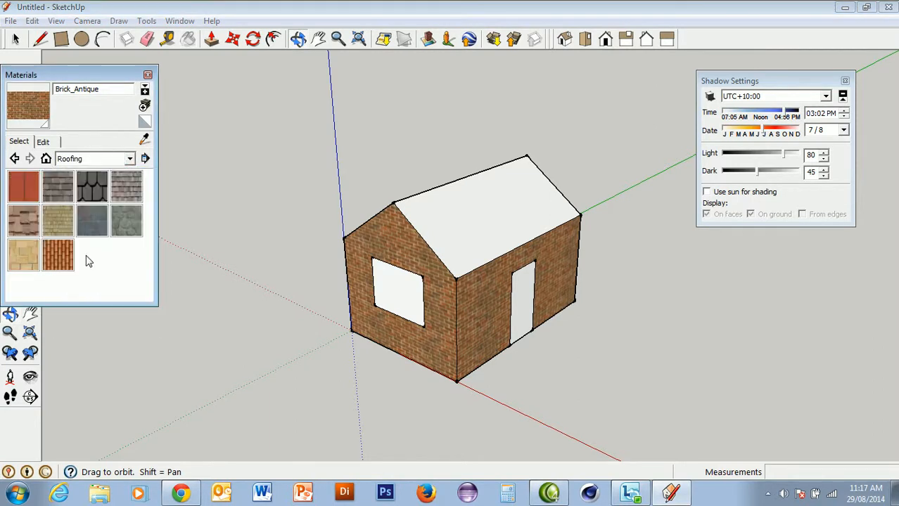
click(58, 188)
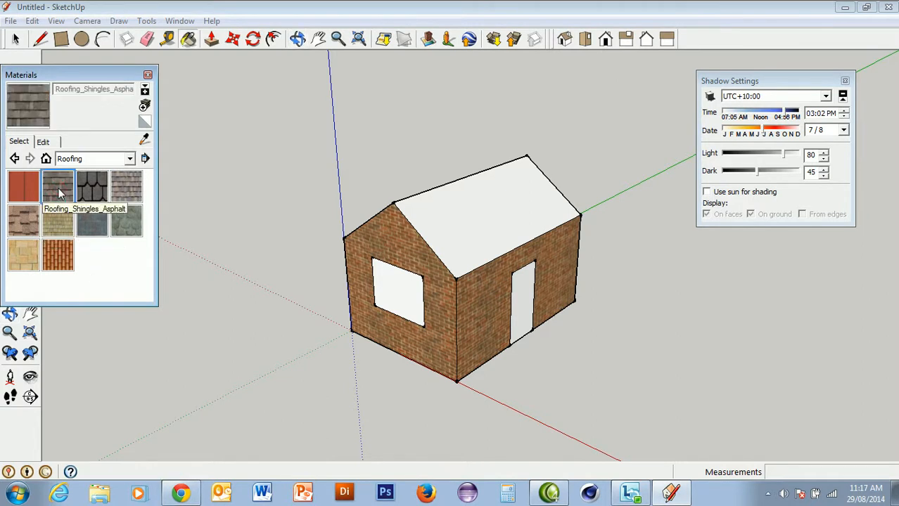
click(468, 222)
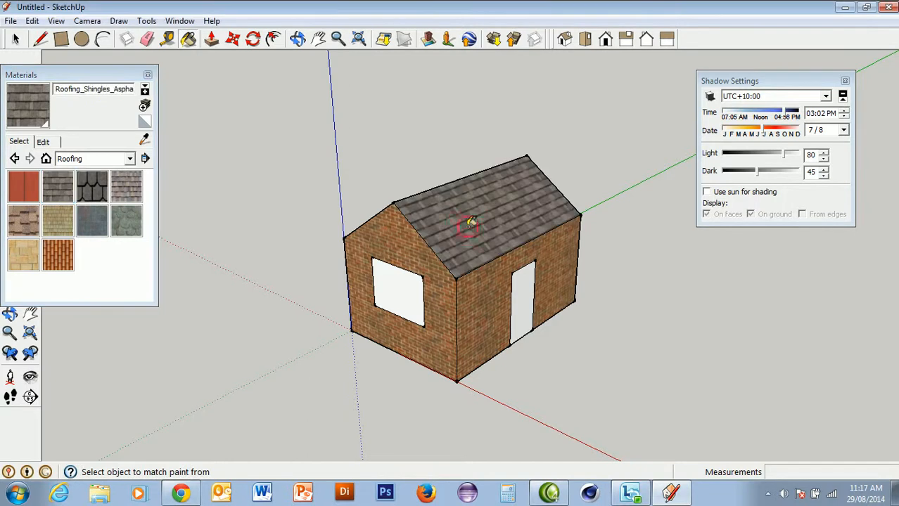
Paint the opposite, still unpainted roof slope with the same Roofing_Shingles_Asphalt material.
click(298, 39)
drag(235, 198, 532, 239)
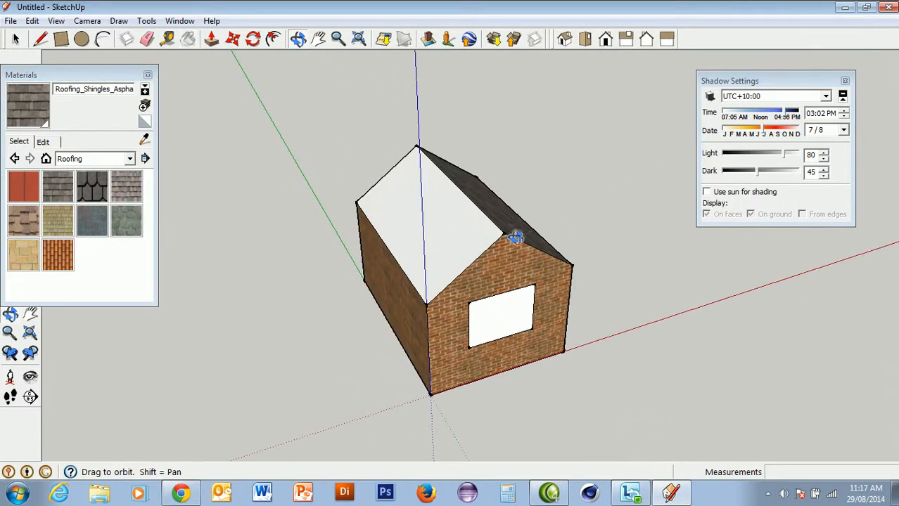
click(69, 184)
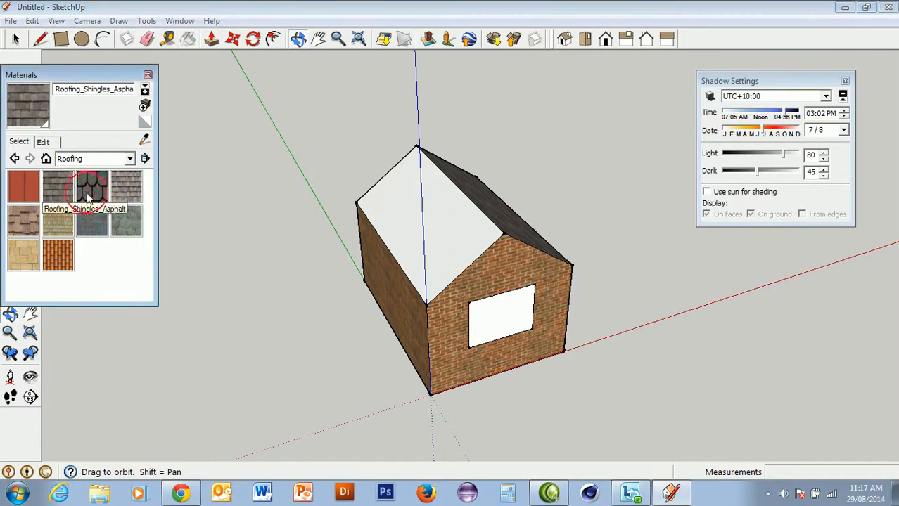
click(435, 219)
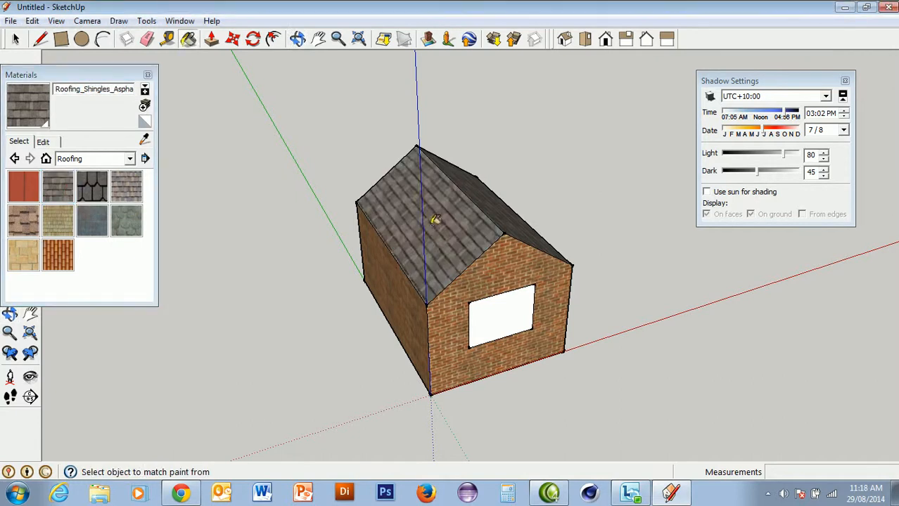
Paint the door face with Wood_Floor from the Wood materials.
click(298, 39)
drag(521, 231, 487, 239)
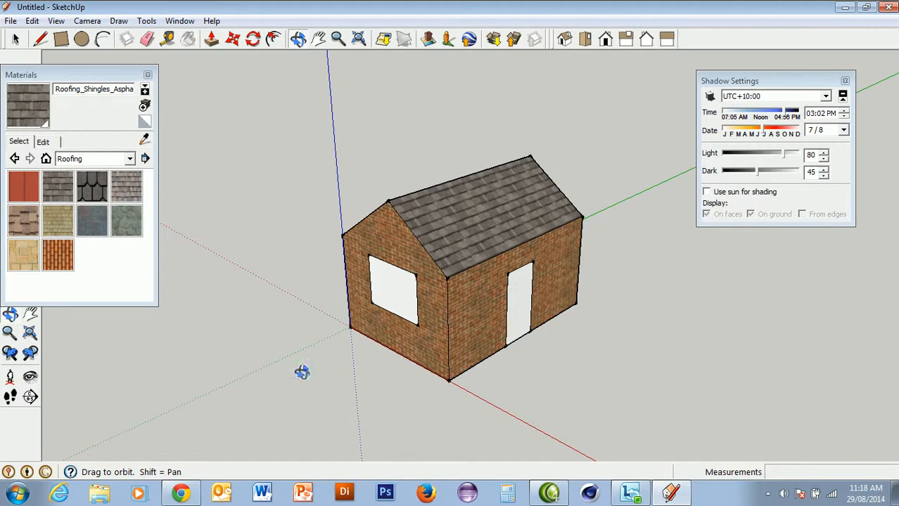
click(130, 161)
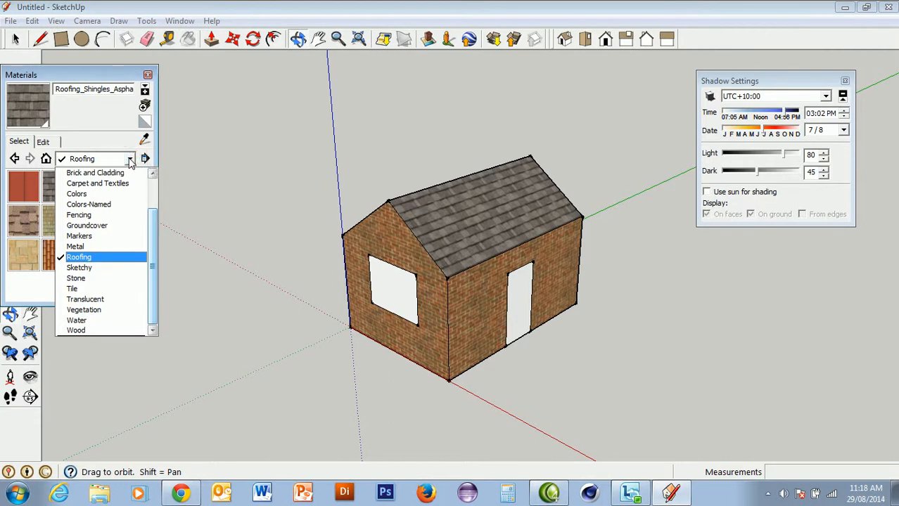
click(79, 332)
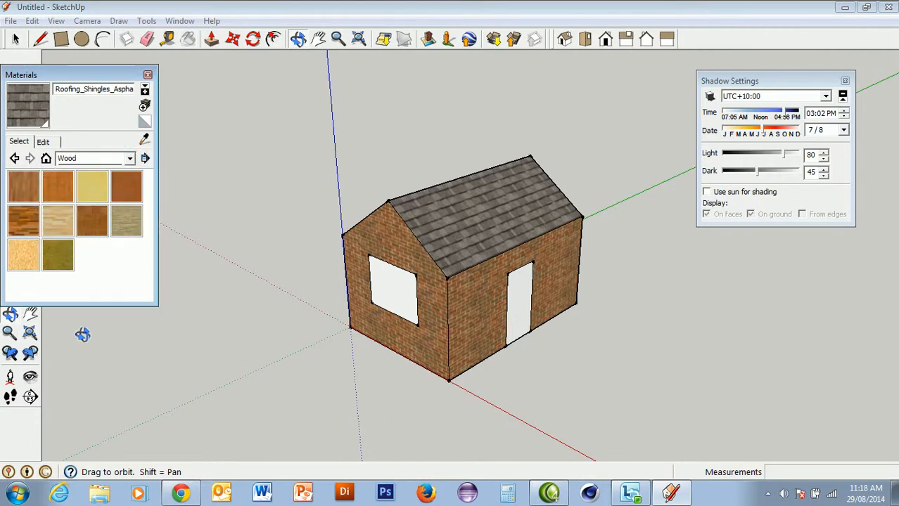
click(23, 187)
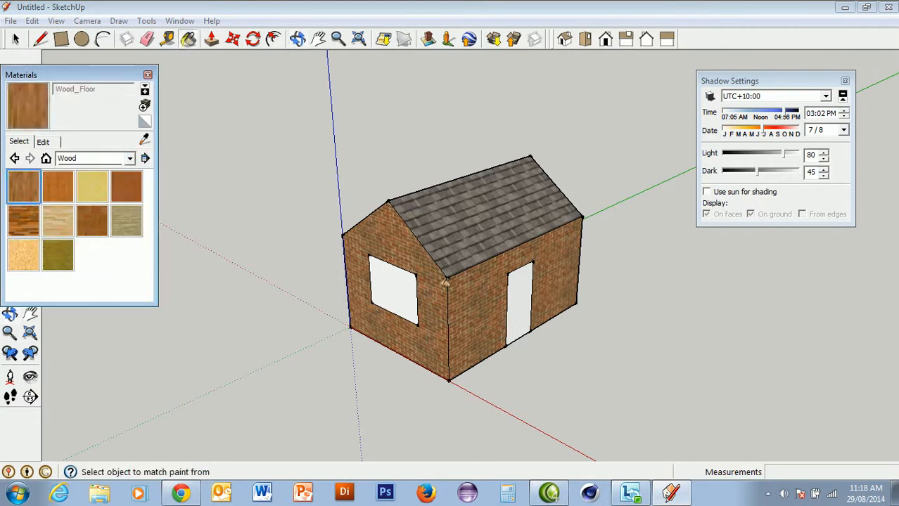
click(515, 294)
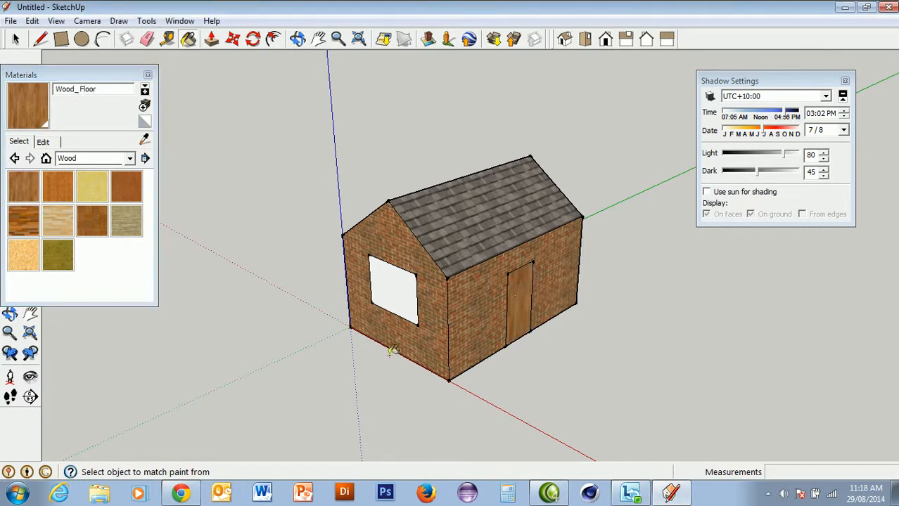
Paint the window face with the sky-reflecting glass from the Translucent materials.
click(130, 158)
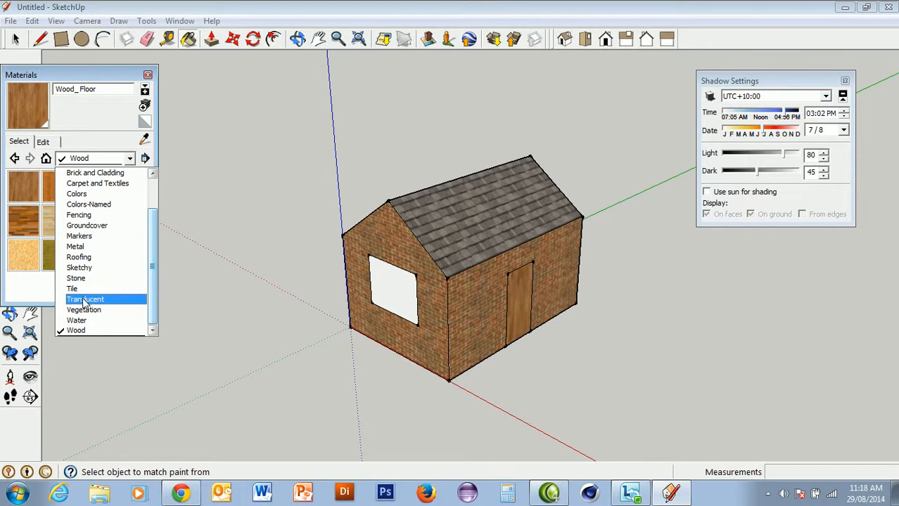
click(84, 299)
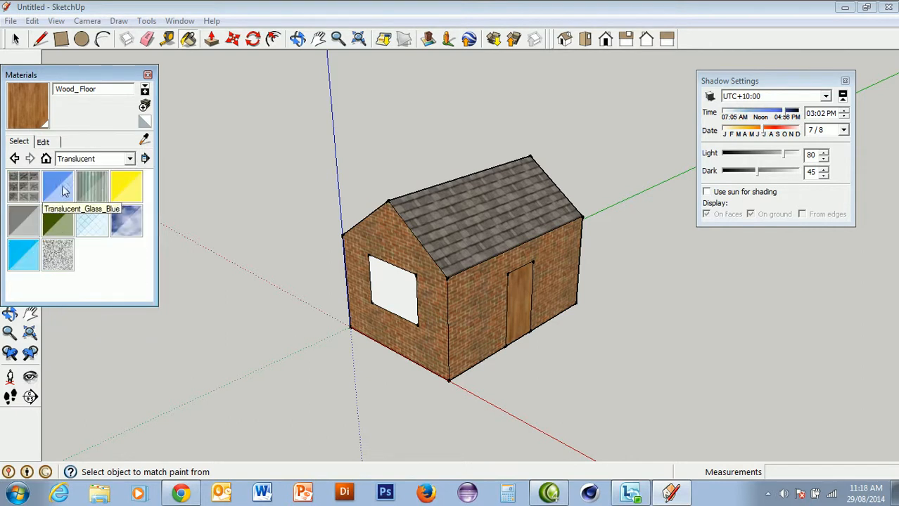
click(63, 188)
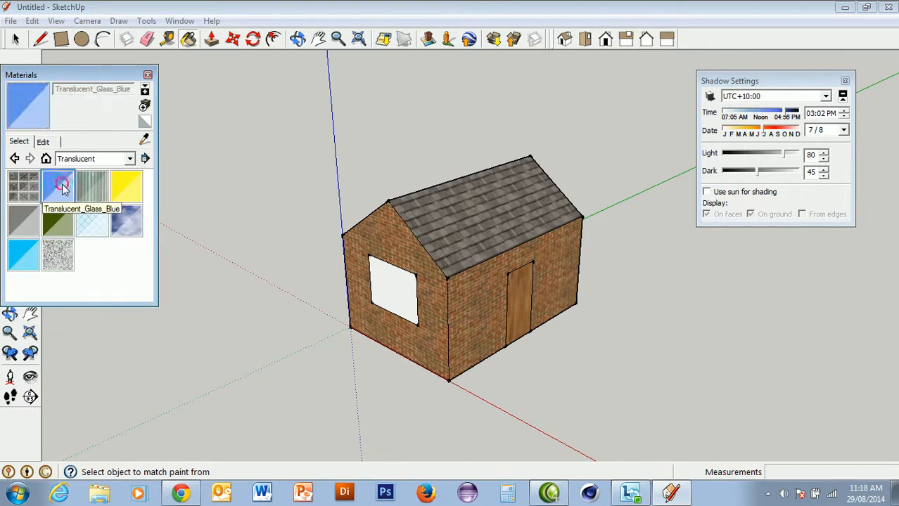
click(133, 223)
click(395, 278)
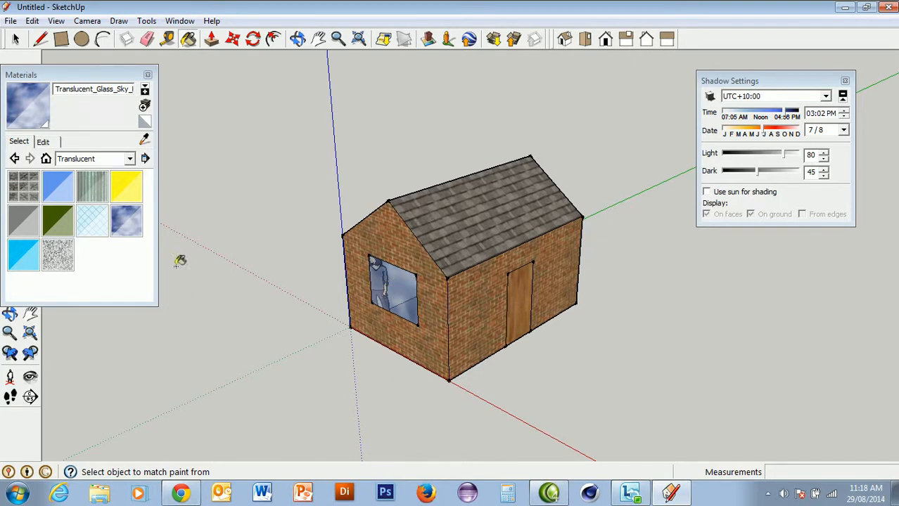
Reopen the materials browser and show the editing settings of the window's sky-reflecting glass material.
scroll(380, 326, down, 1)
scroll(380, 327, up, 3)
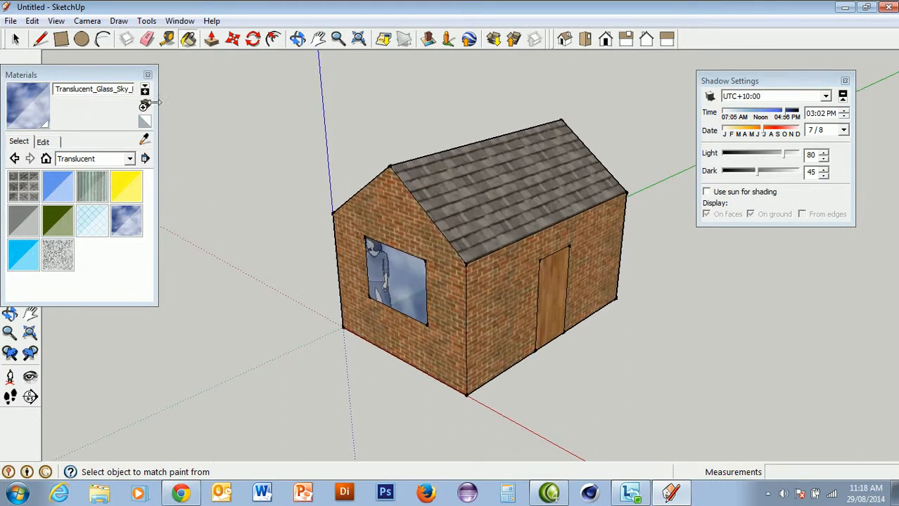
click(147, 75)
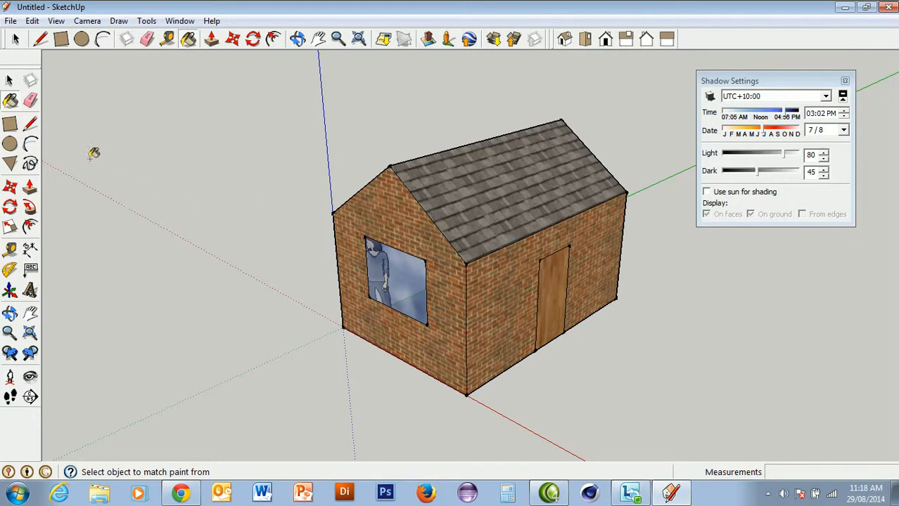
click(188, 40)
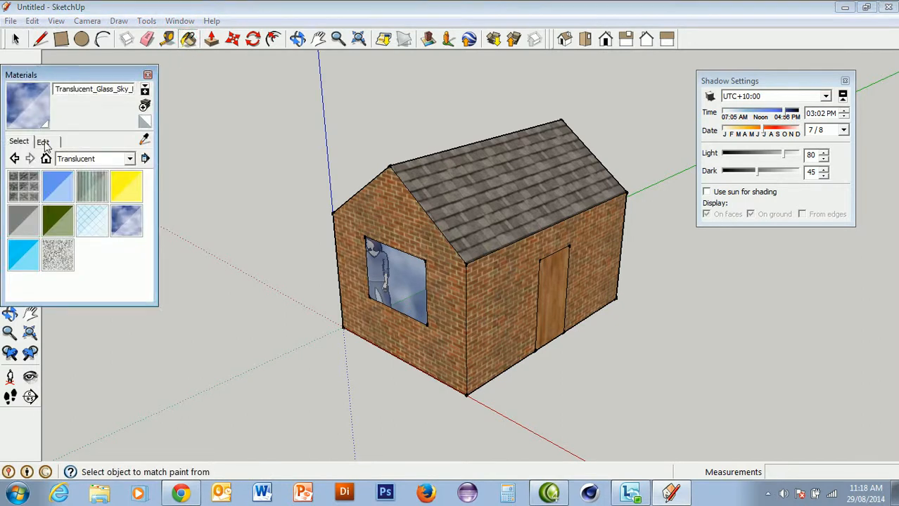
click(43, 142)
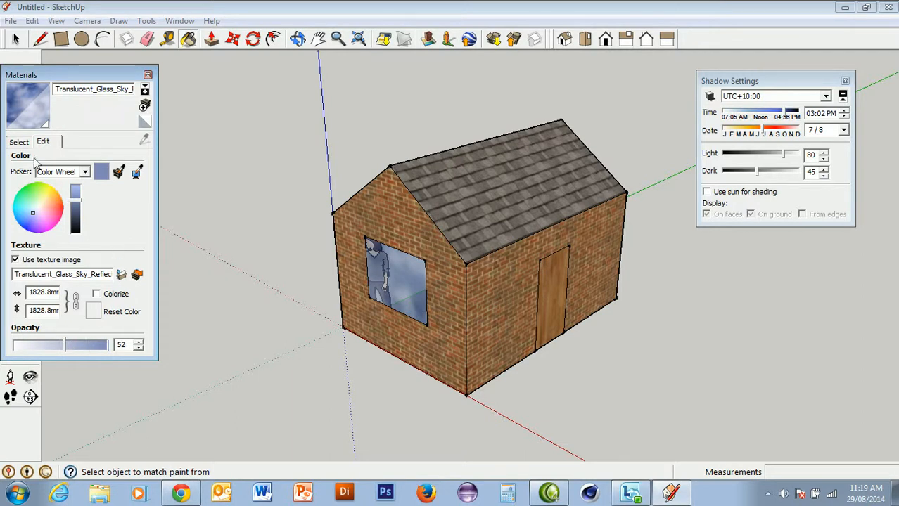
Pick Brick_Rough_Tan from the Brick and Cladding materials, look at its editing settings, and close the materials browser.
click(16, 143)
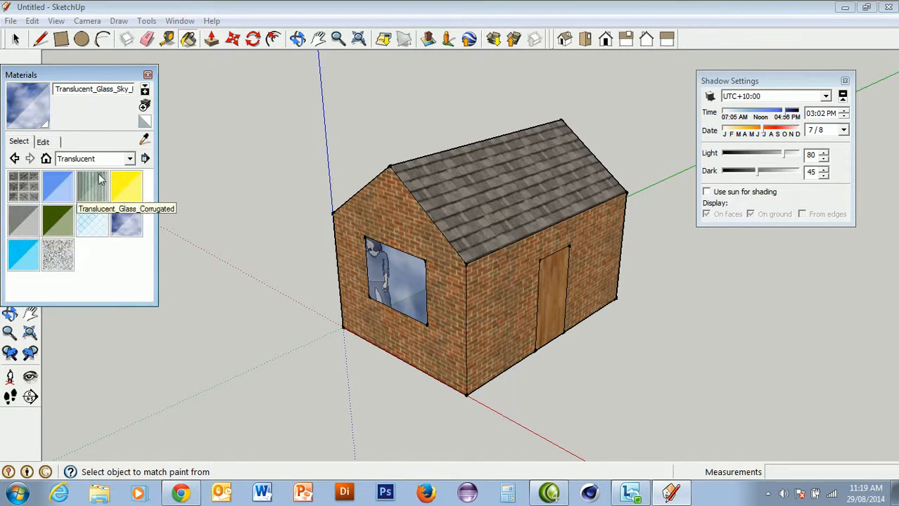
click(130, 161)
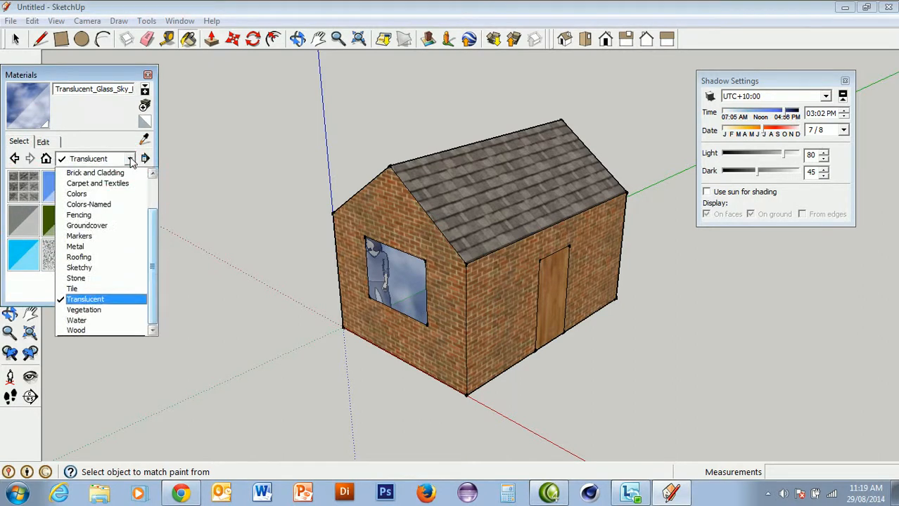
click(100, 174)
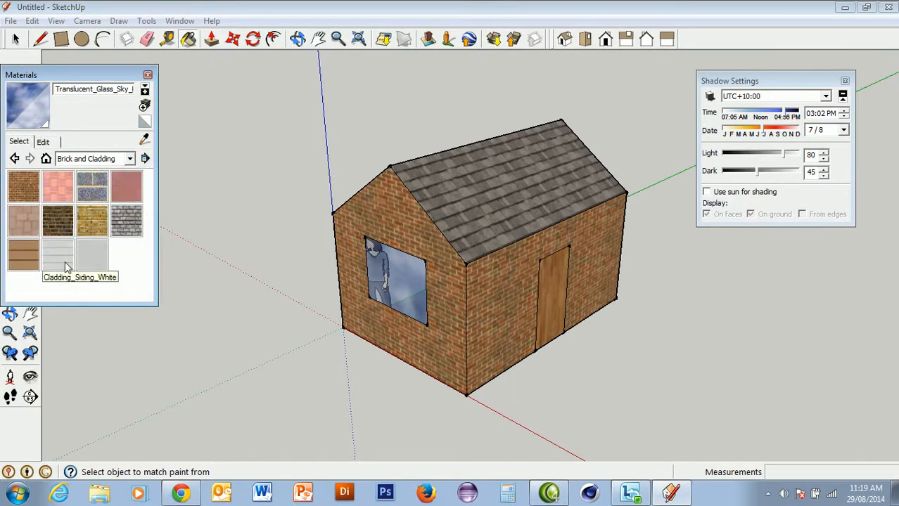
click(93, 225)
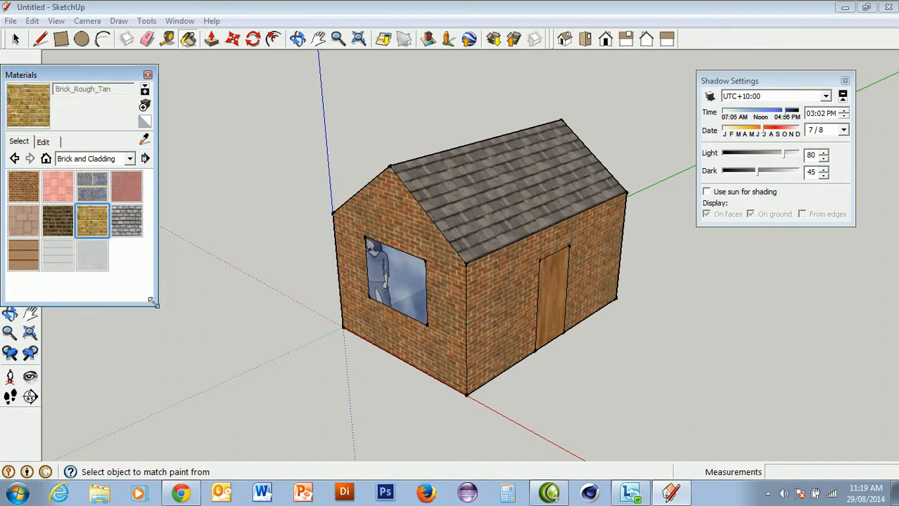
click(43, 142)
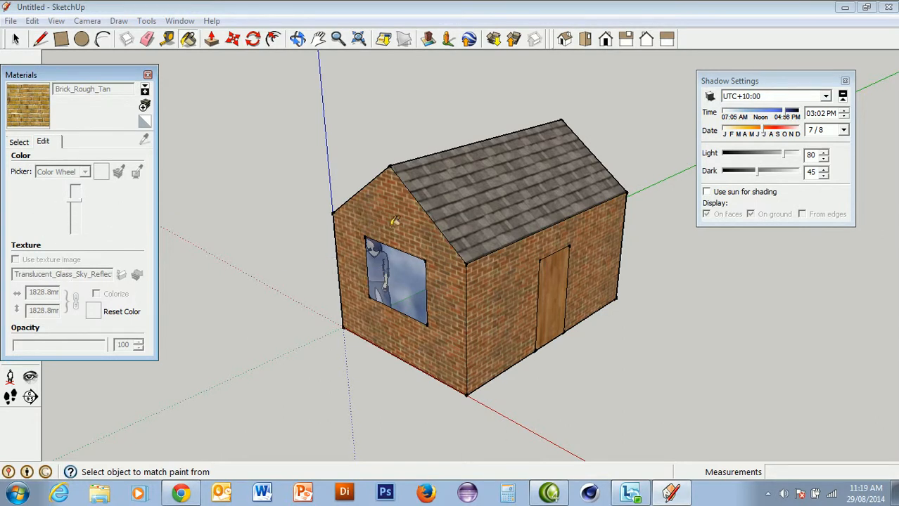
click(148, 75)
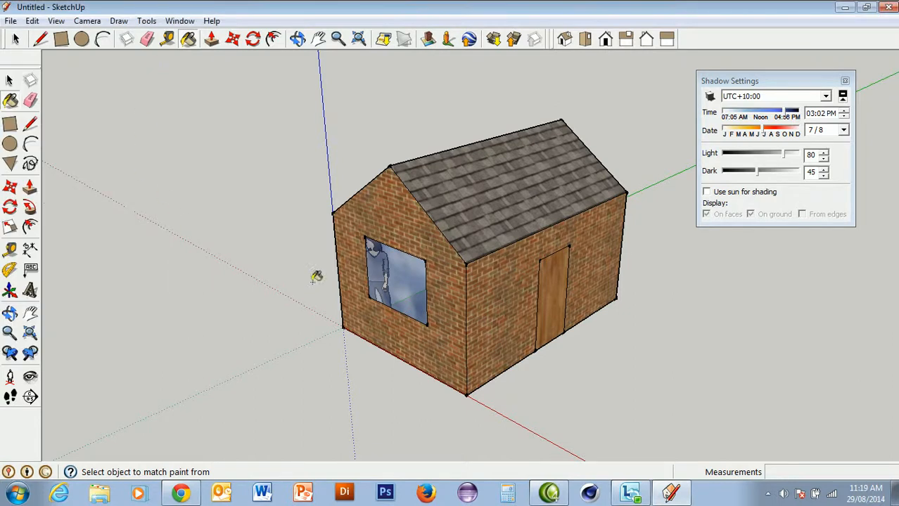